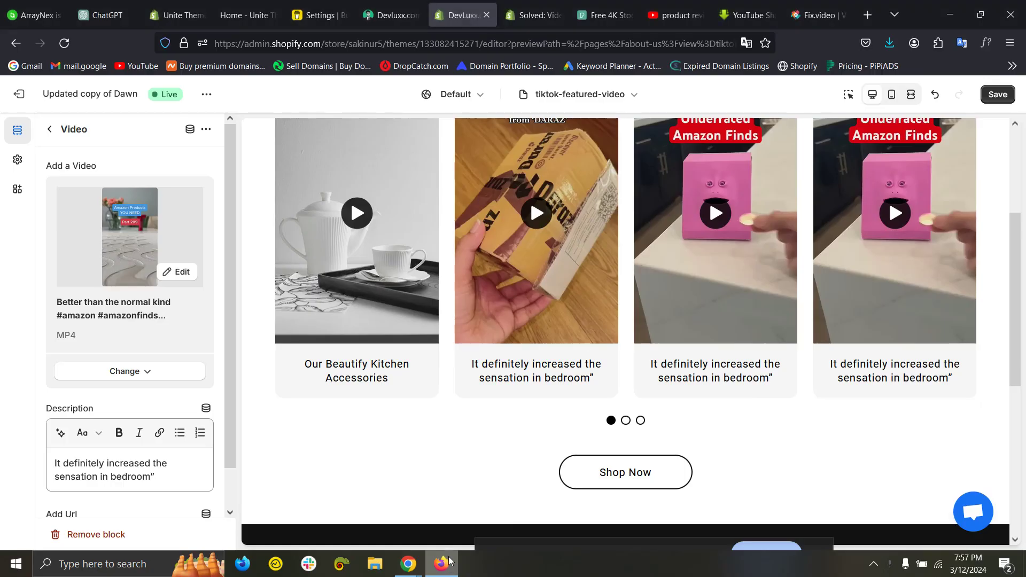
scroll(424, 416, "up", 3)
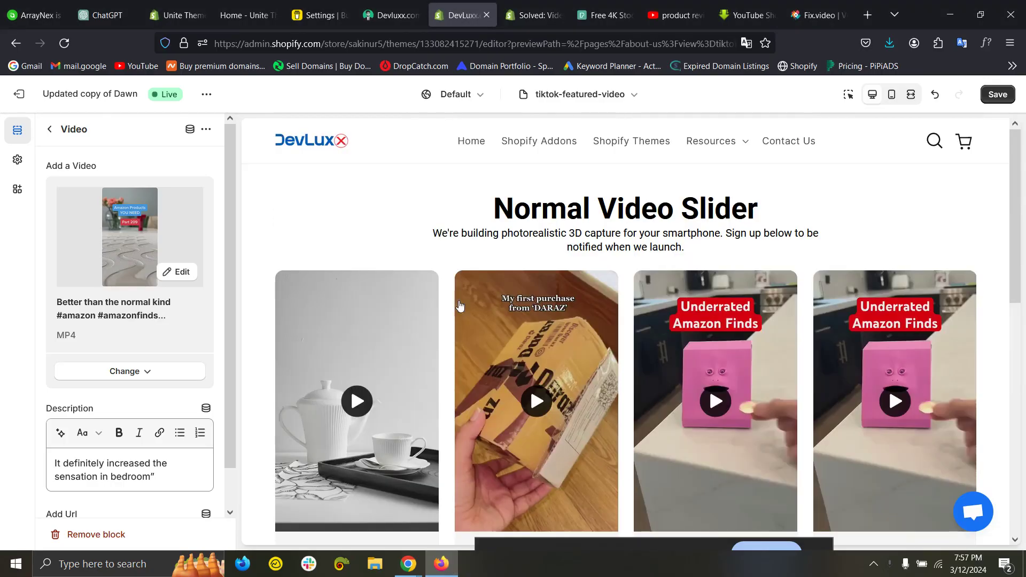
scroll(240, 206, "down", 5)
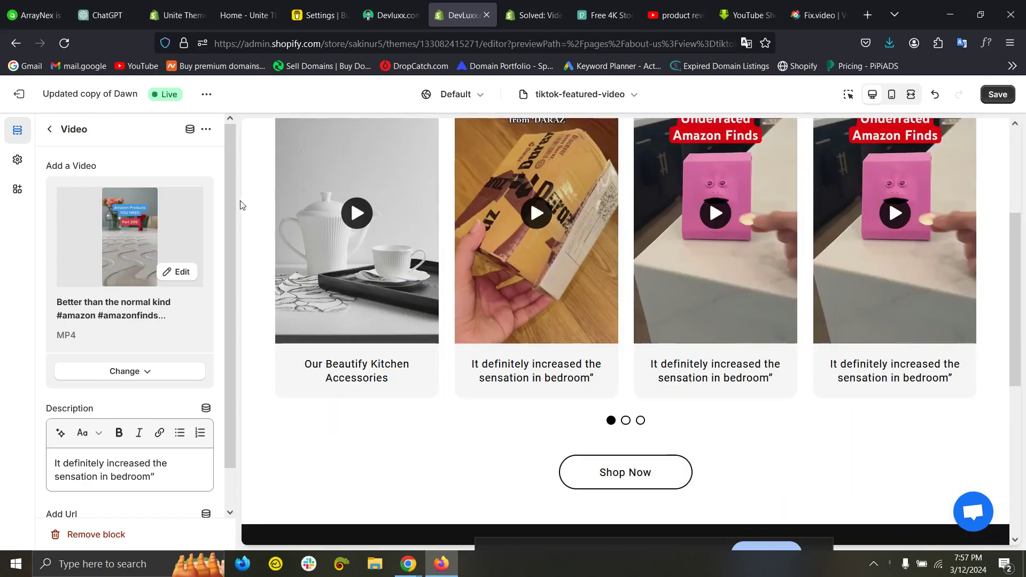
scroll(653, 350, "up", 5)
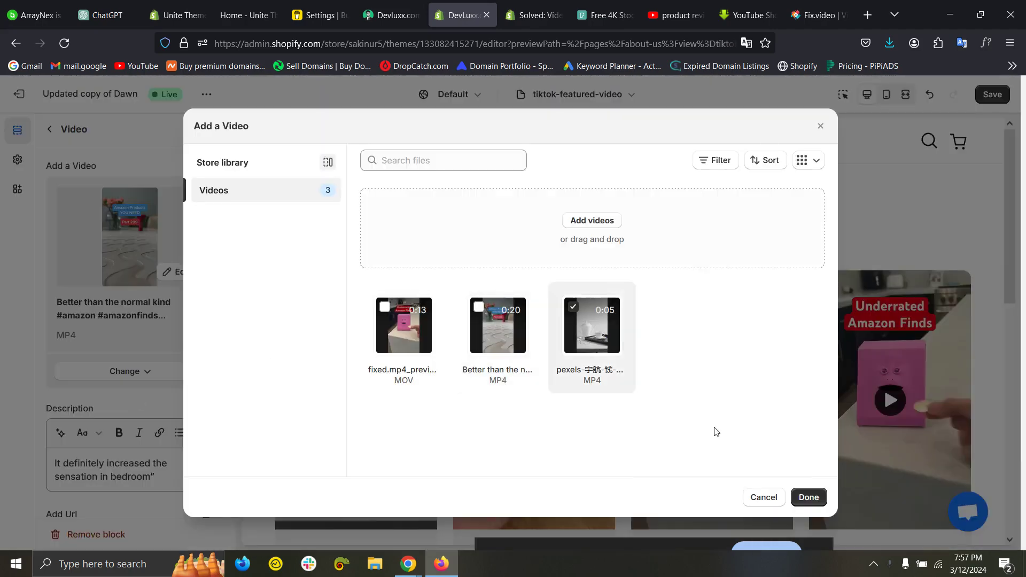
Step: Apply the pexels clip, then swap the block back to the 'Better than the normal kind' video
left_click(816, 502)
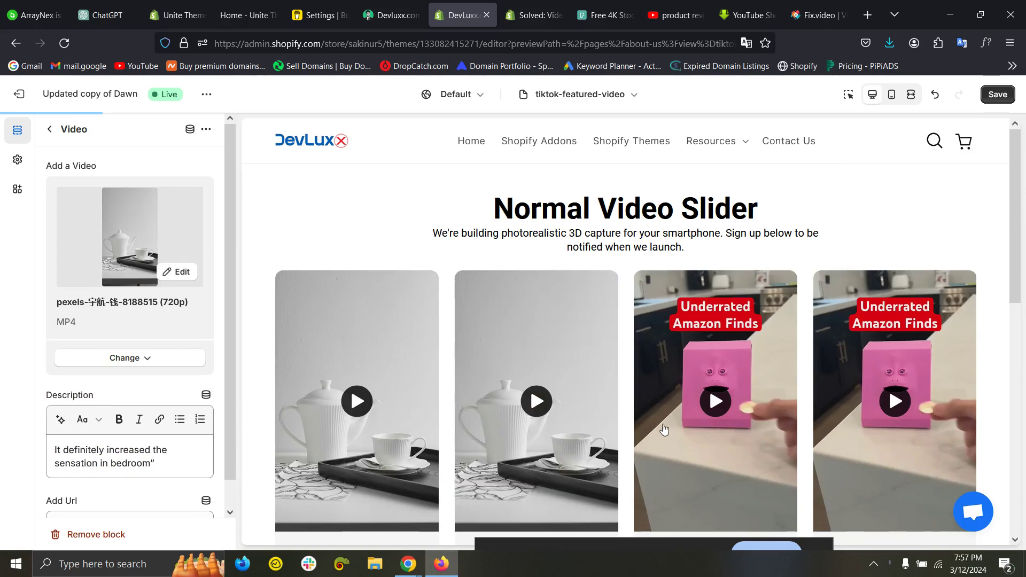
left_click(152, 360)
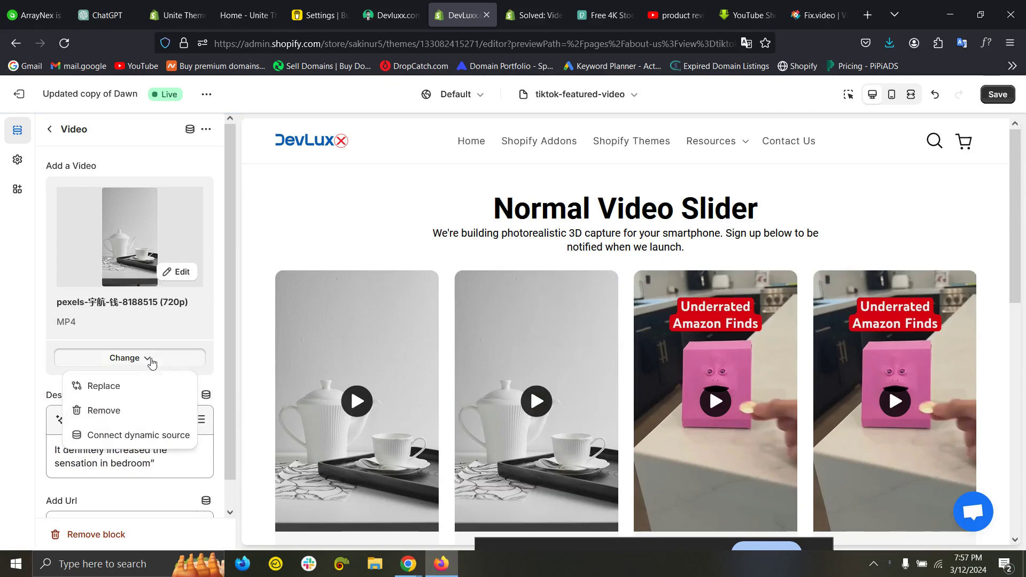
left_click(152, 386)
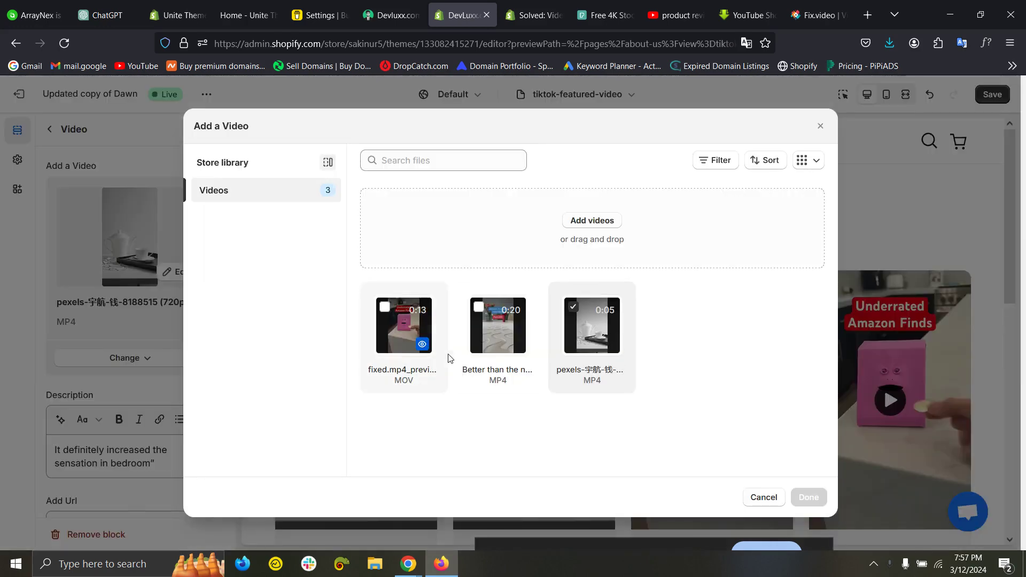
left_click(496, 329)
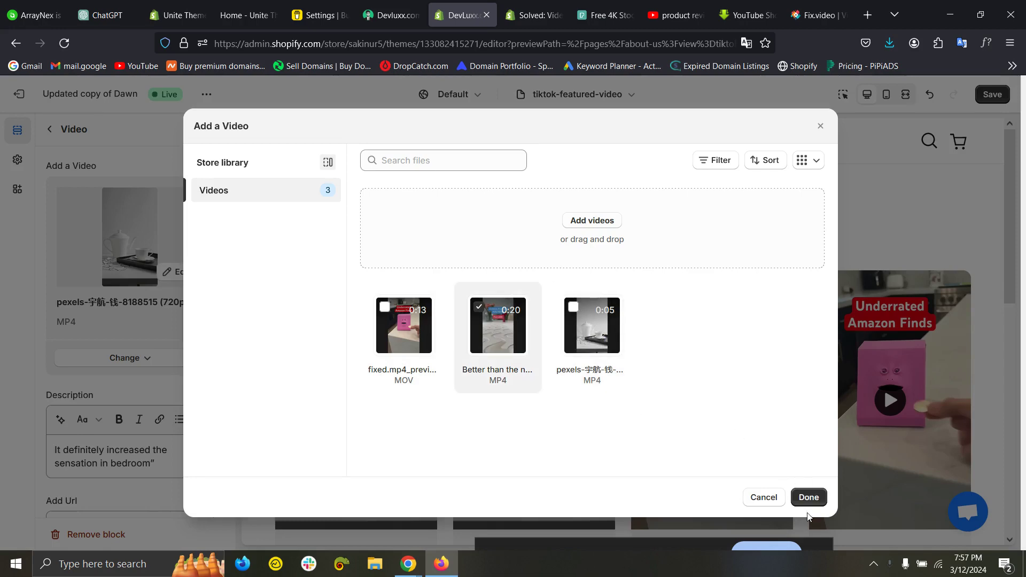
left_click(806, 498)
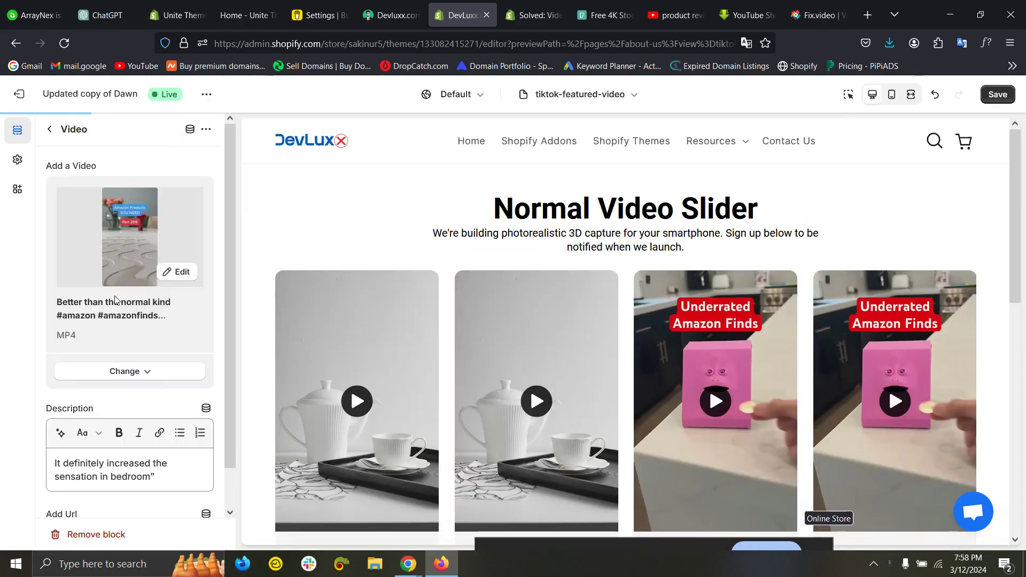
scroll(639, 294, "down", 2)
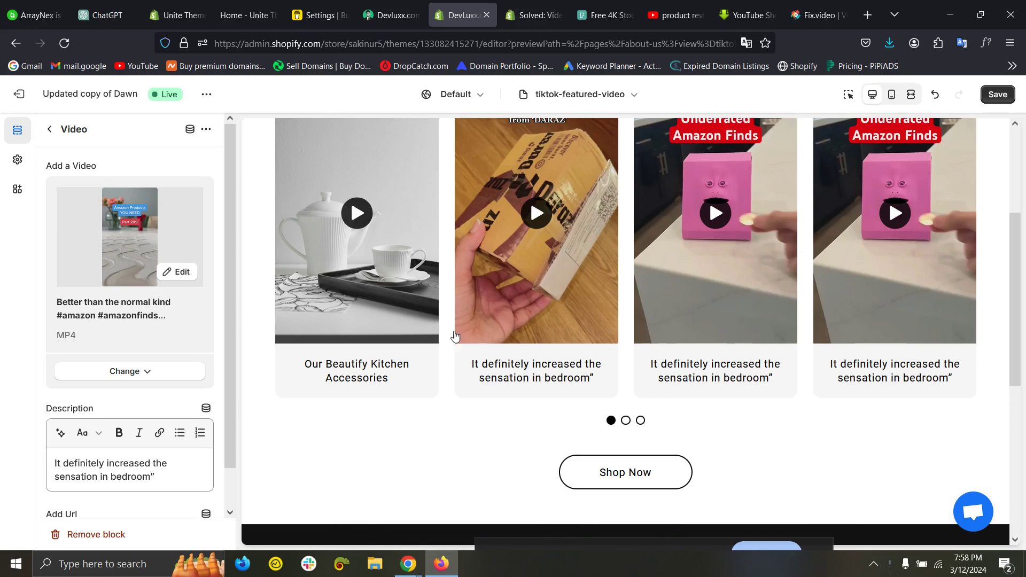
scroll(497, 345, "up", 2)
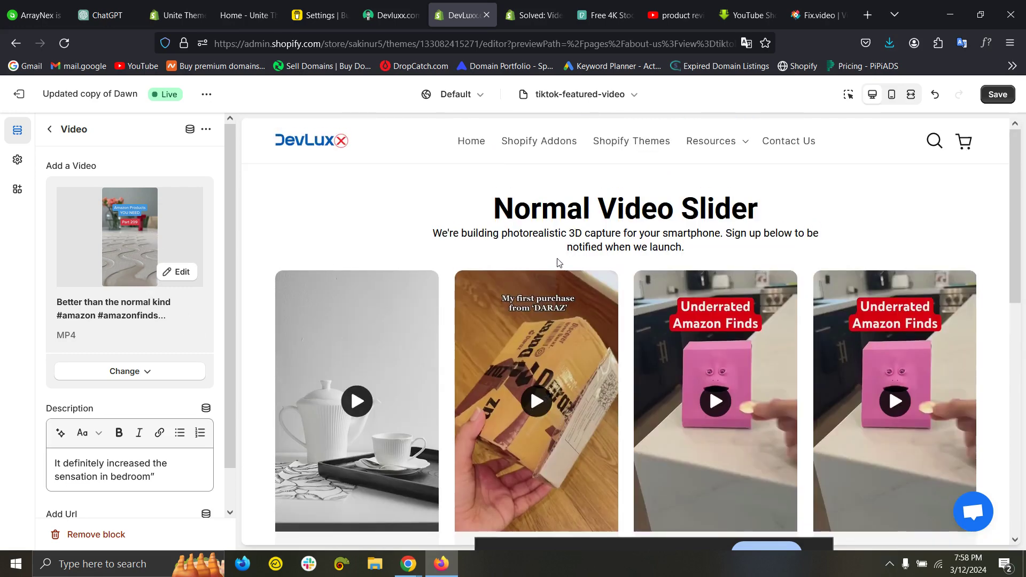
left_click(610, 15)
left_click(663, 7)
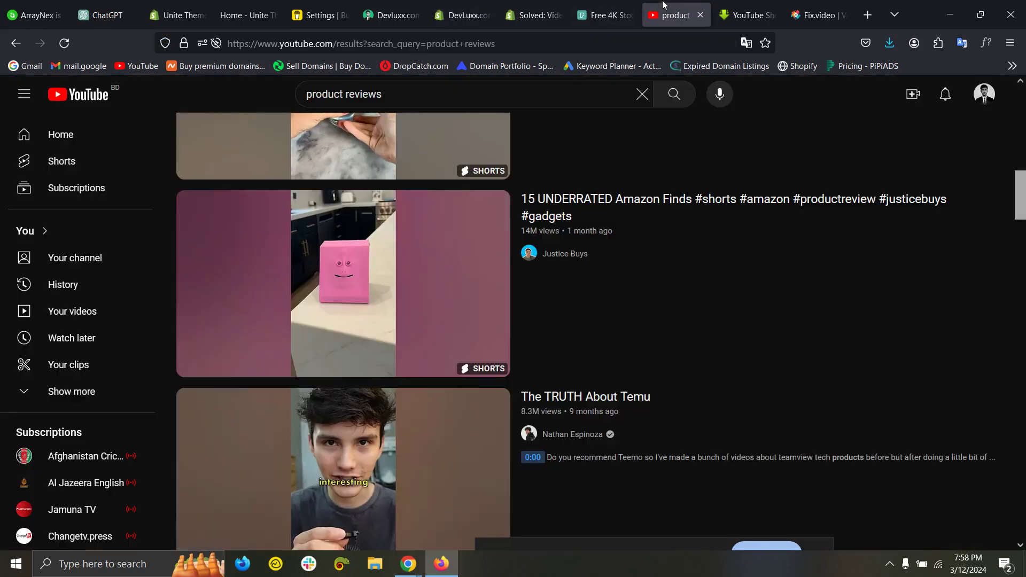
left_click(748, 14)
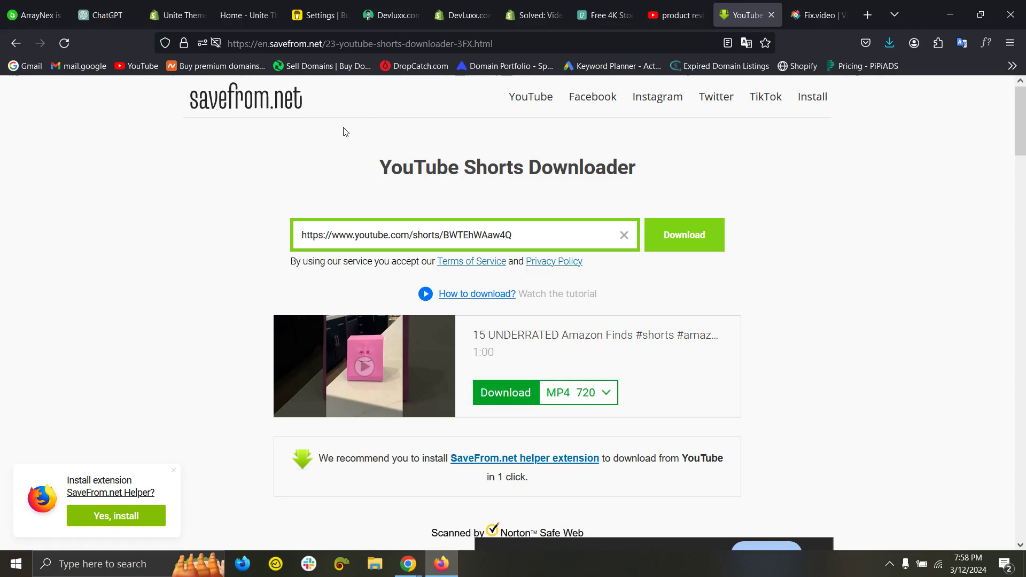
left_click(461, 14)
left_click(506, 8)
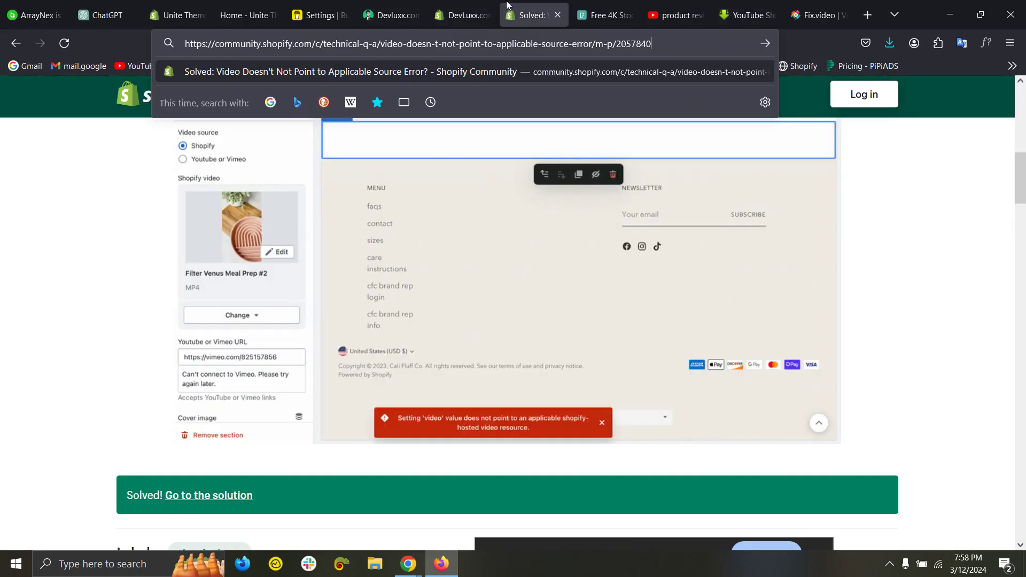
left_click(465, 14)
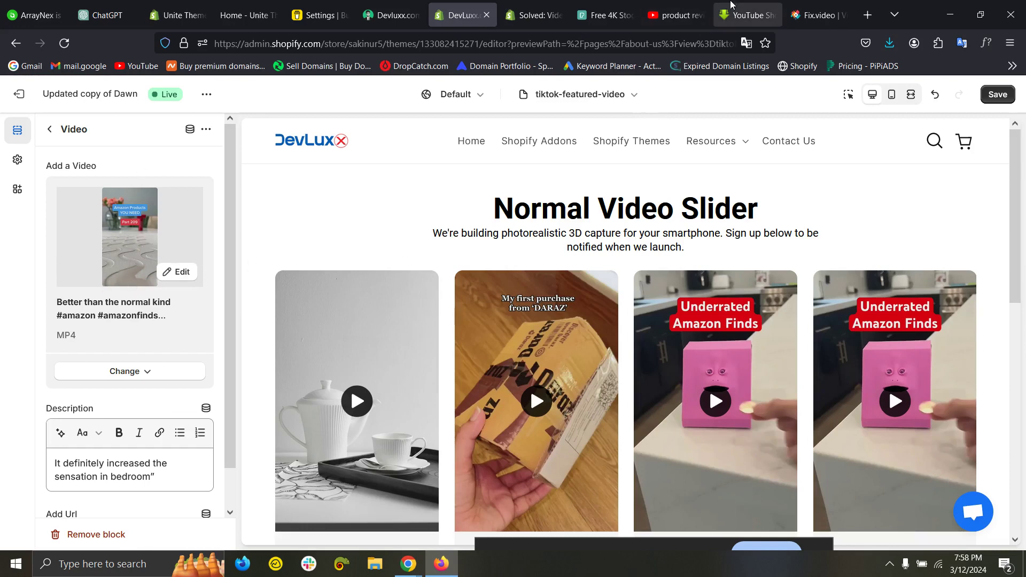
left_click(814, 15)
scroll(342, 147, "up", 5)
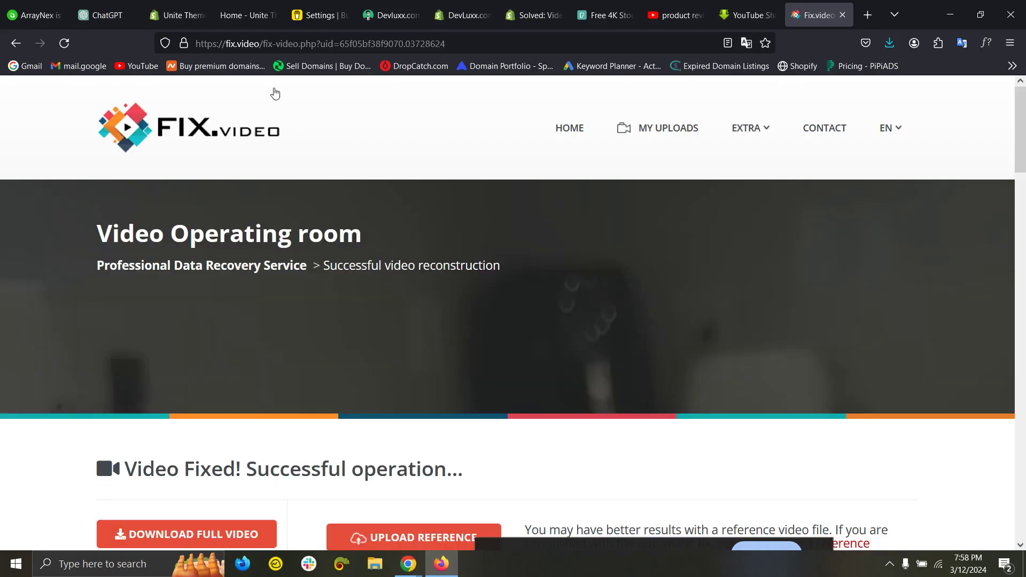
scroll(374, 172, "down", 2)
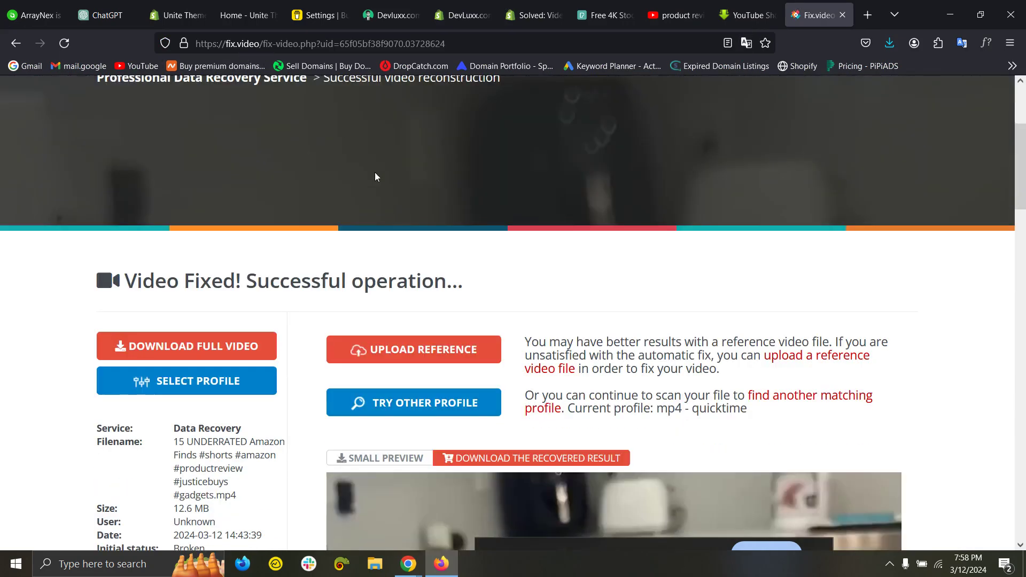
scroll(481, 200, "down", 2)
scroll(698, 286, "down", 2)
scroll(698, 286, "down", 2)
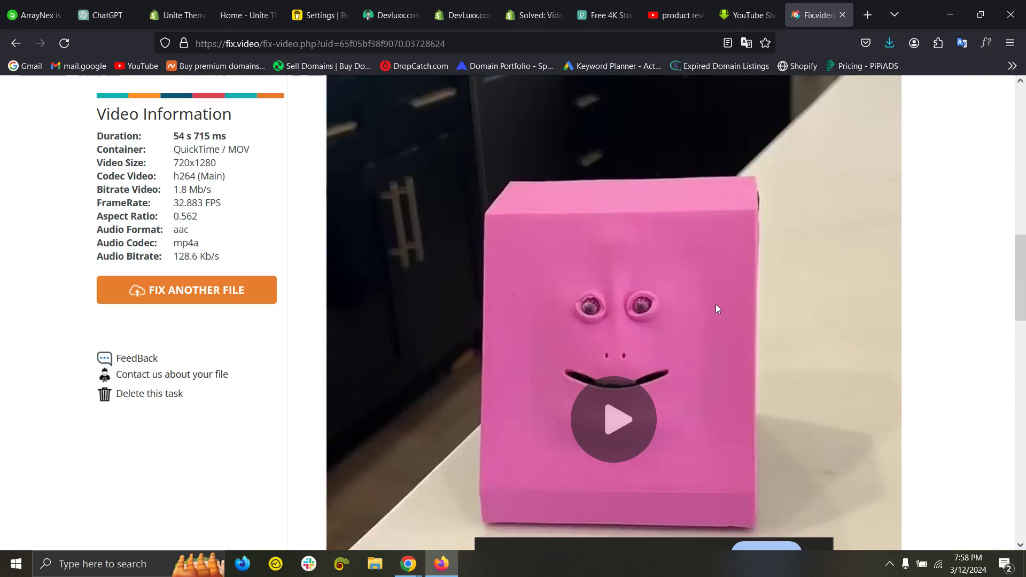
scroll(716, 303, "down", 2)
scroll(563, 252, "down", 2)
scroll(633, 195, "down", 4)
scroll(643, 263, "up", 5)
scroll(524, 277, "up", 5)
left_click(542, 7)
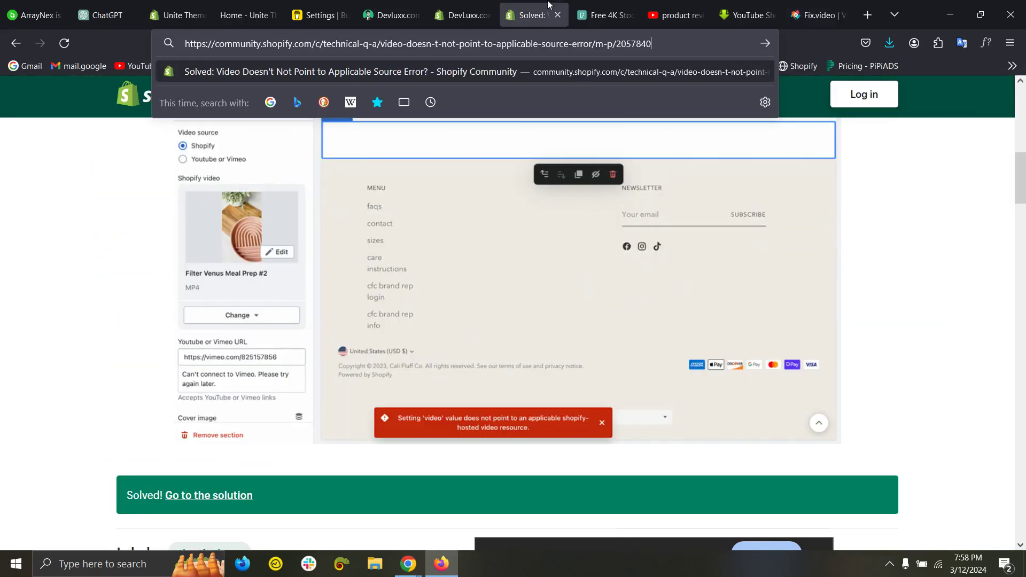
left_click(491, 7)
Step: Swap the block's video for fixed.mp4_preview from the store's video library
left_click(129, 371)
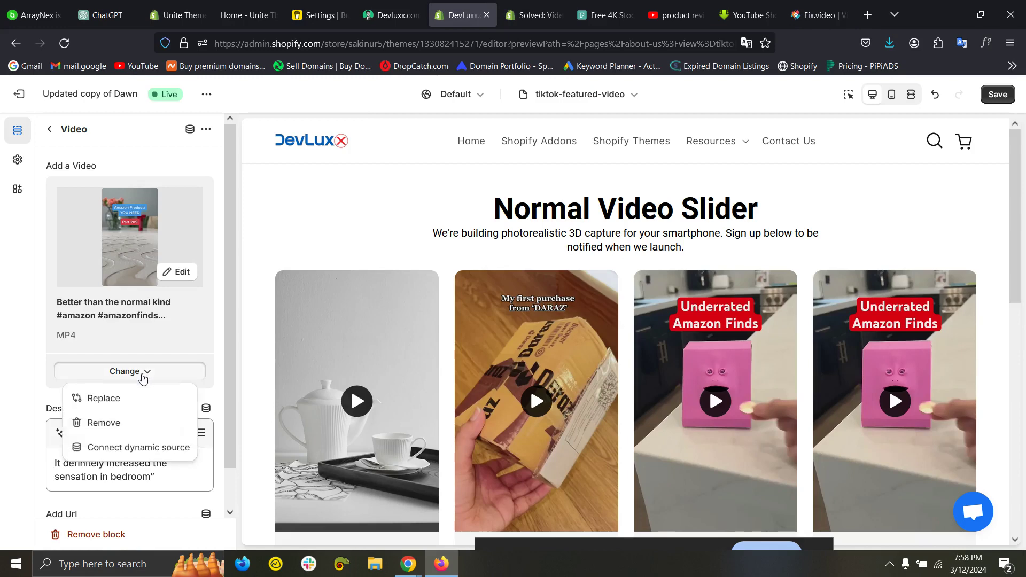
left_click(105, 398)
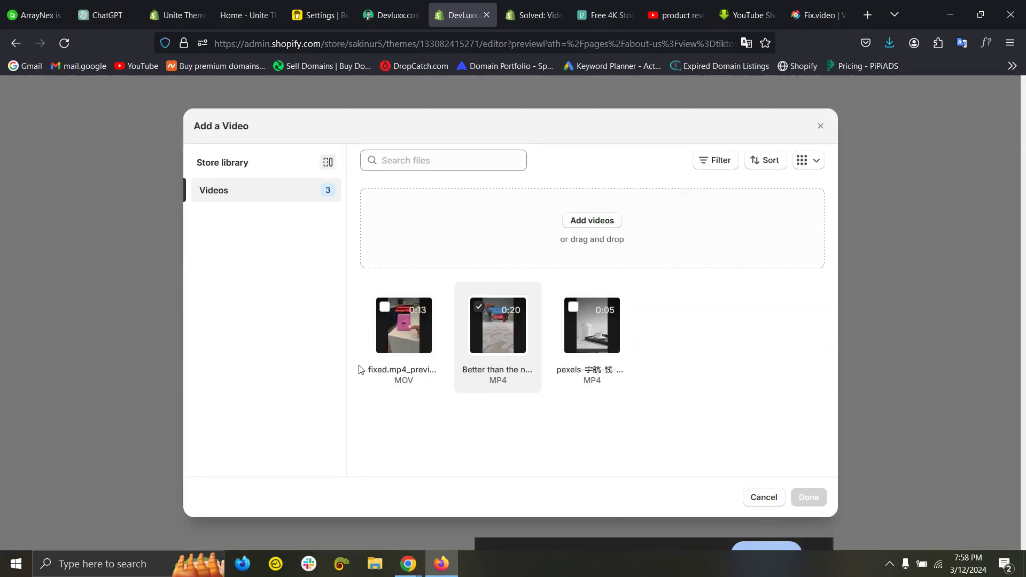
left_click(400, 325)
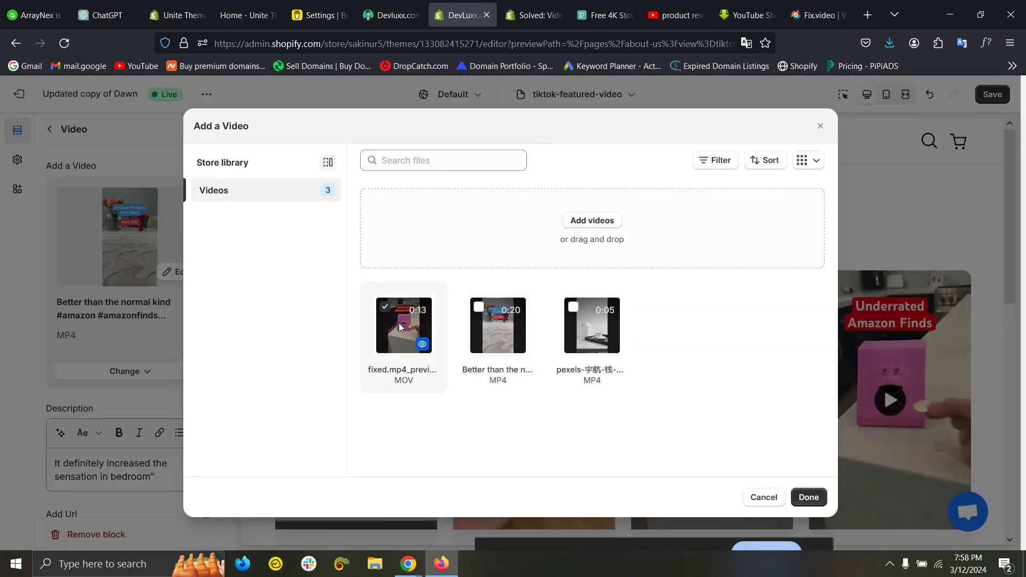
left_click(808, 498)
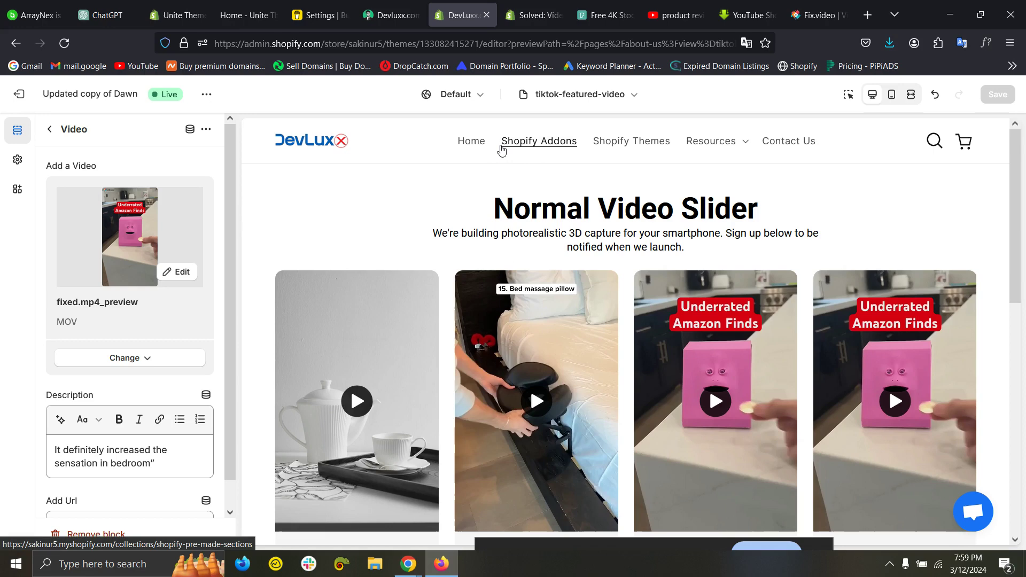
Step: Navigate the store preview to the Shopify Pre-made Sections collection page
left_click(537, 146)
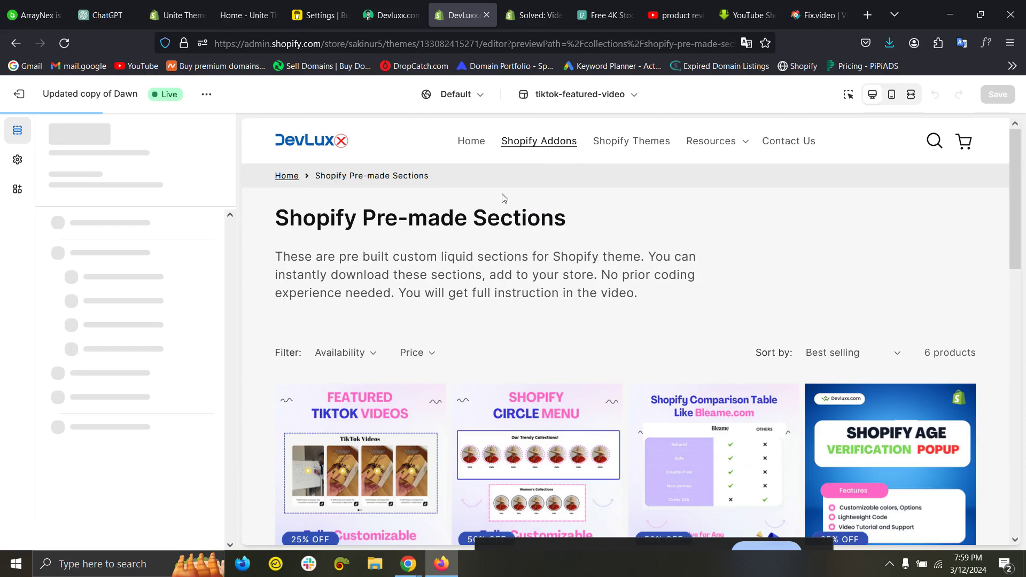
scroll(503, 198, "down", 8)
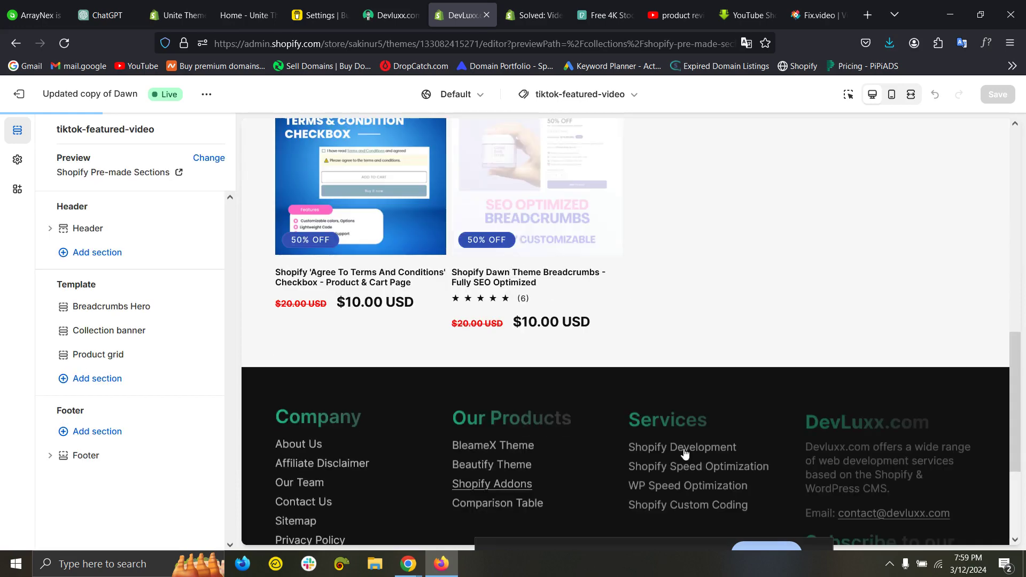